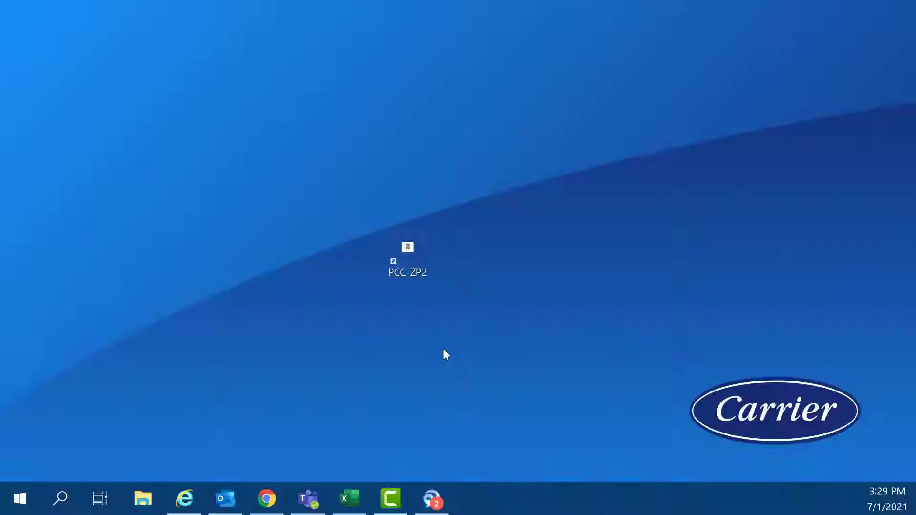
# Launch the PCC-ZP2 configuration utility and accept the installer warranty notice.
pyautogui.doubleClick(408, 247)
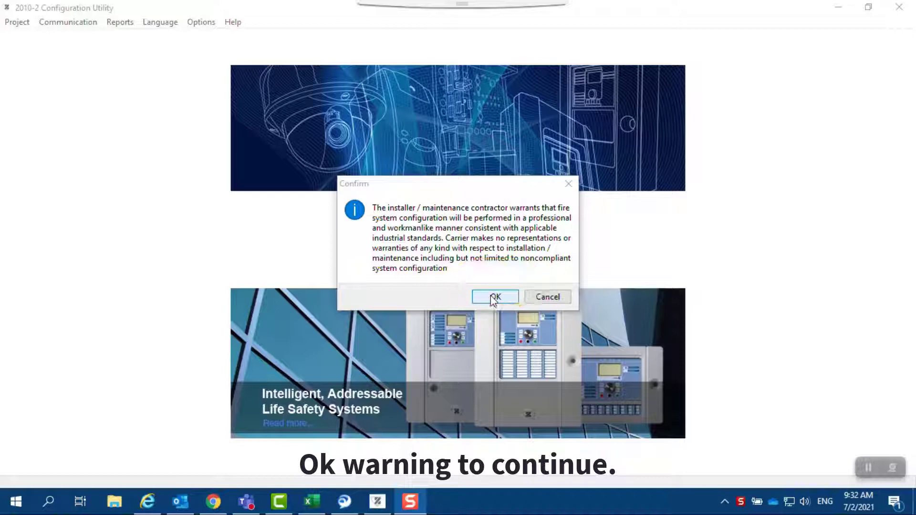
pyautogui.click(494, 298)
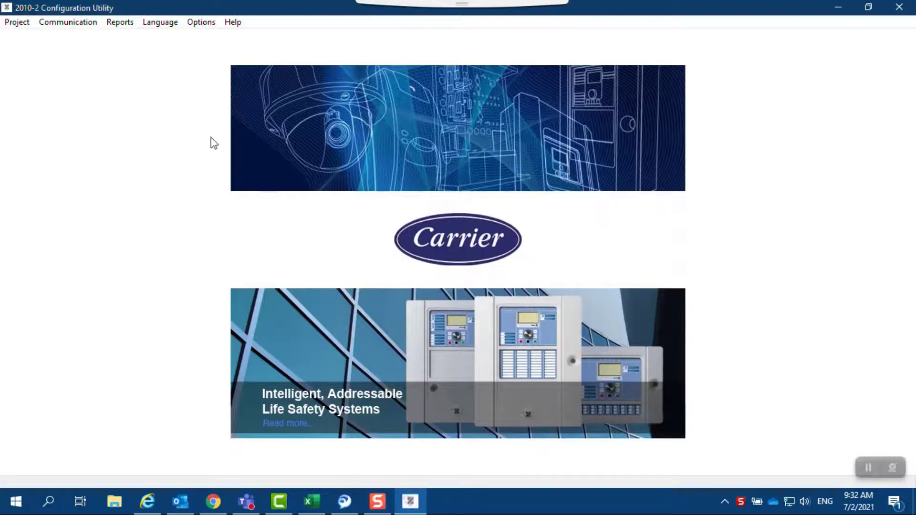
# Create a new project named "ZP2 Read Test" and open its version 01_00_00.
pyautogui.click(21, 25)
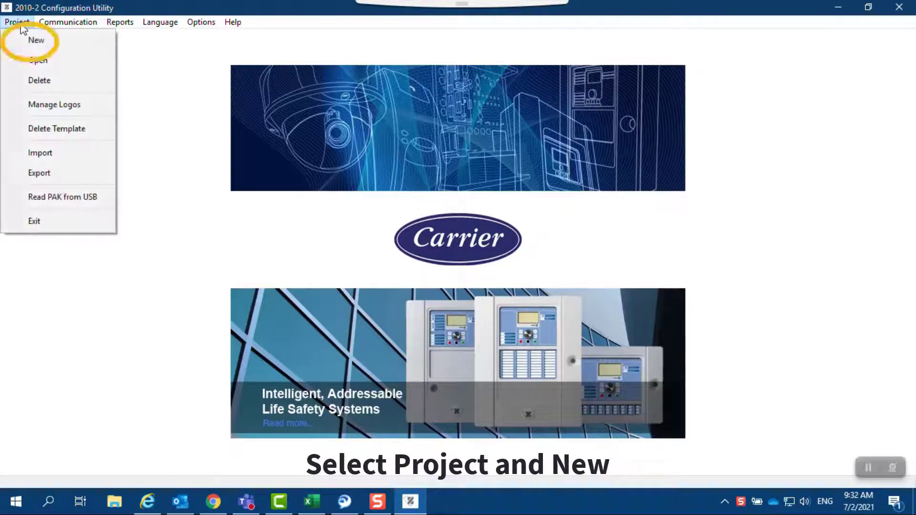
pyautogui.click(78, 44)
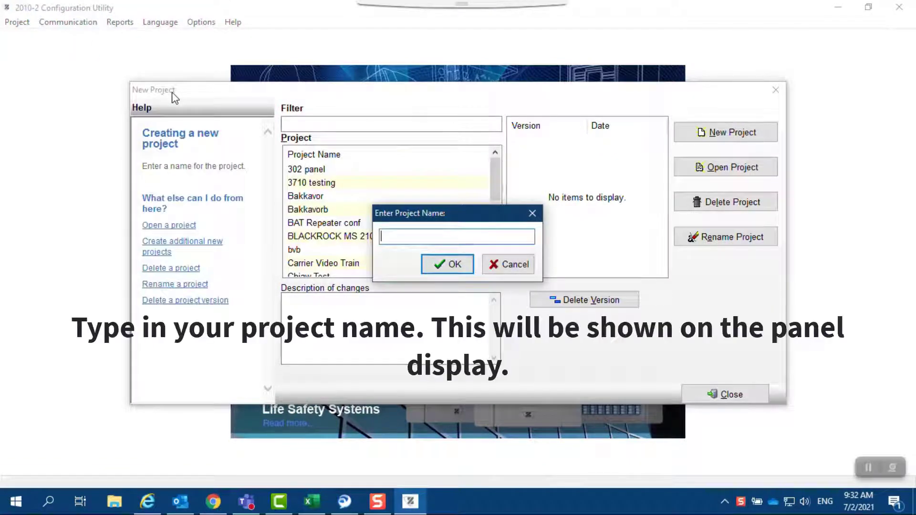
pyautogui.write('ZP2')
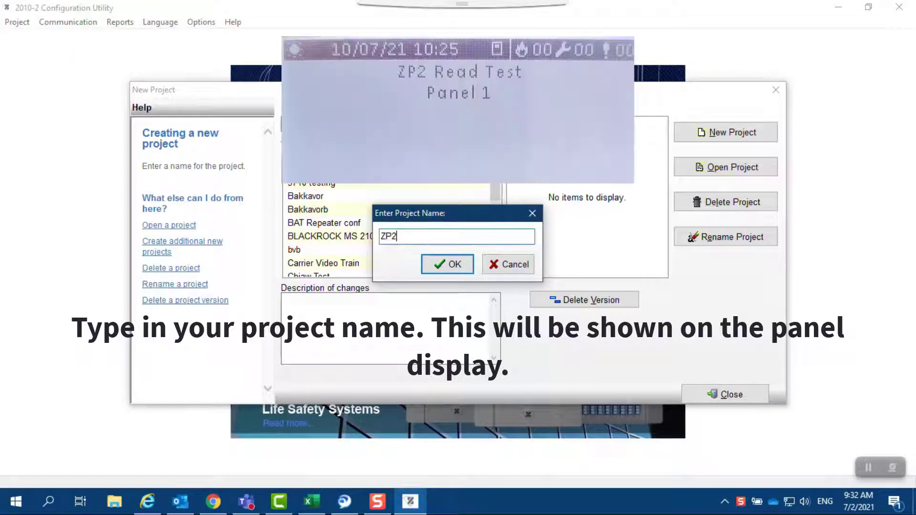
pyautogui.write(' Read Test')
pyautogui.click(452, 274)
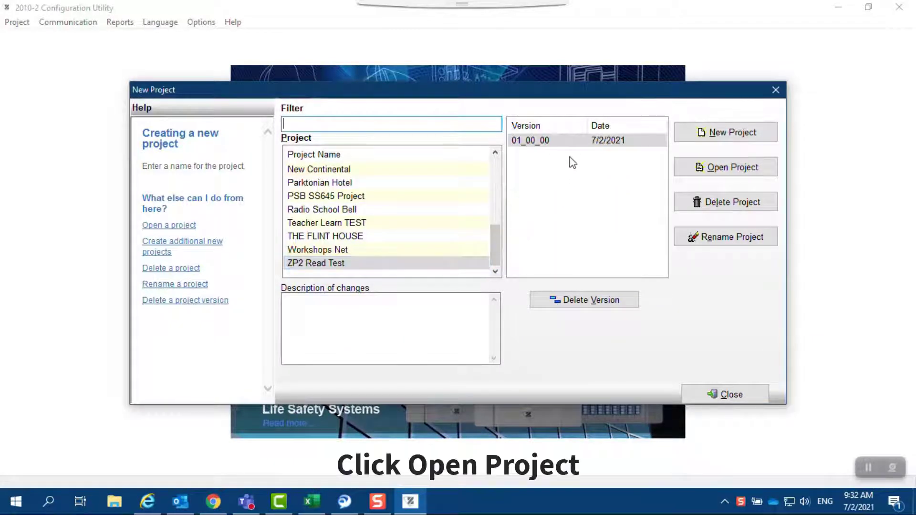
pyautogui.click(569, 143)
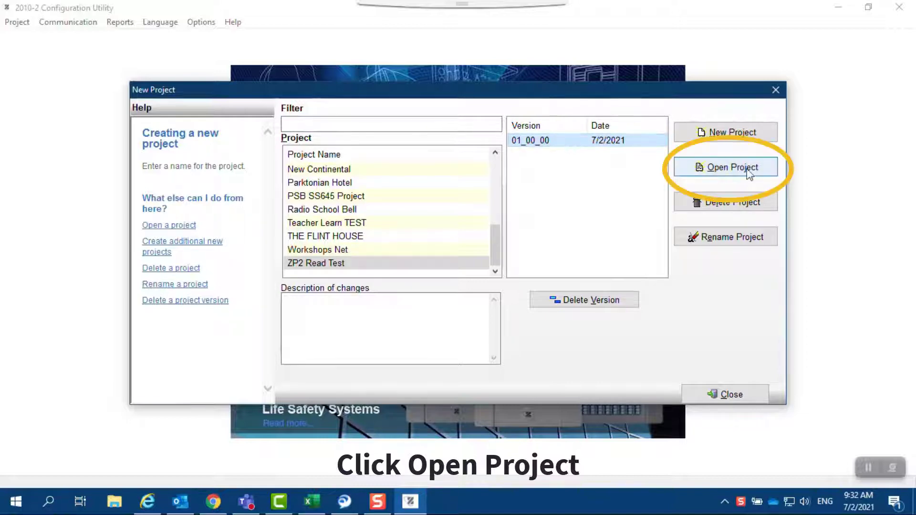
pyautogui.click(766, 175)
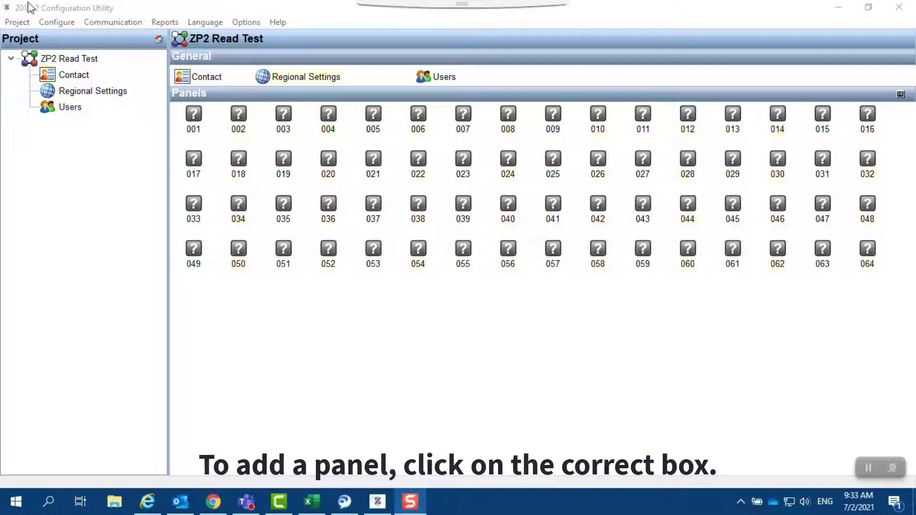
# Add a ZP2-F2 panel from the ZP2-Fx family at panel position 001 of the project.
pyautogui.click(195, 118)
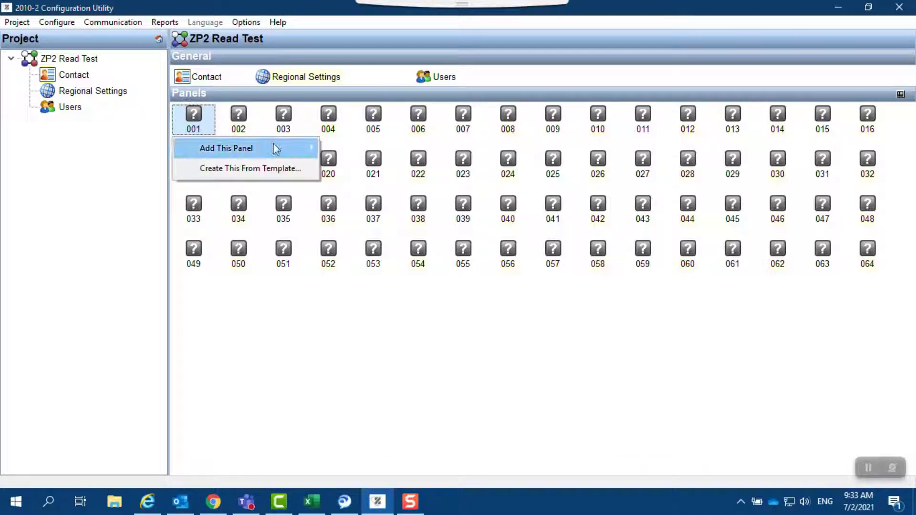
pyautogui.moveTo(281, 150)
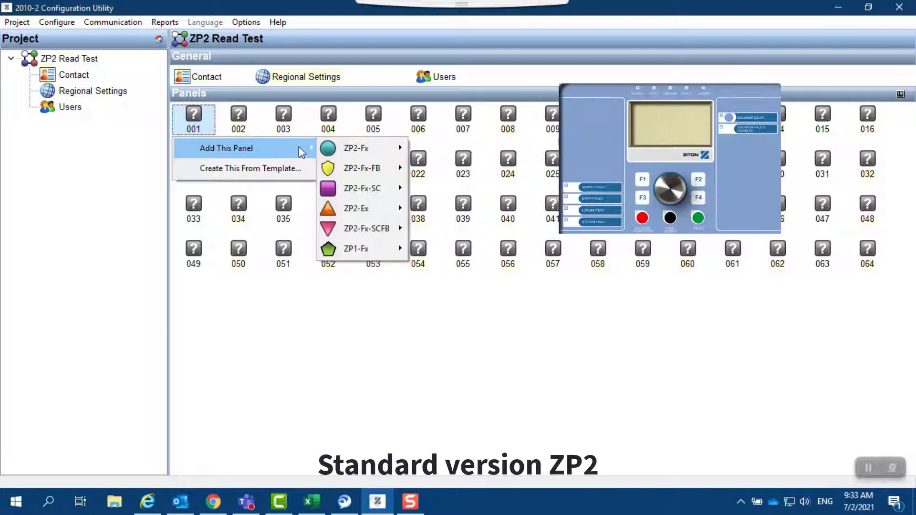
pyautogui.moveTo(379, 149)
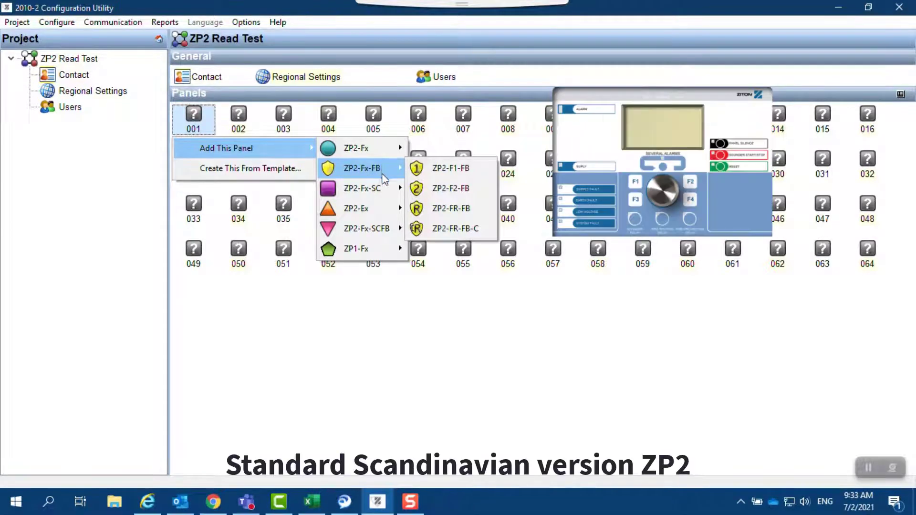
pyautogui.moveTo(382, 191)
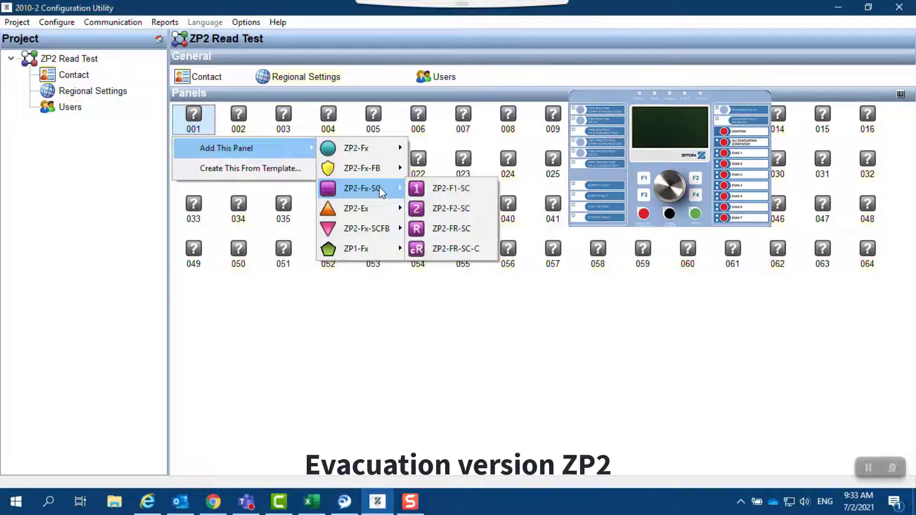
pyautogui.moveTo(376, 208)
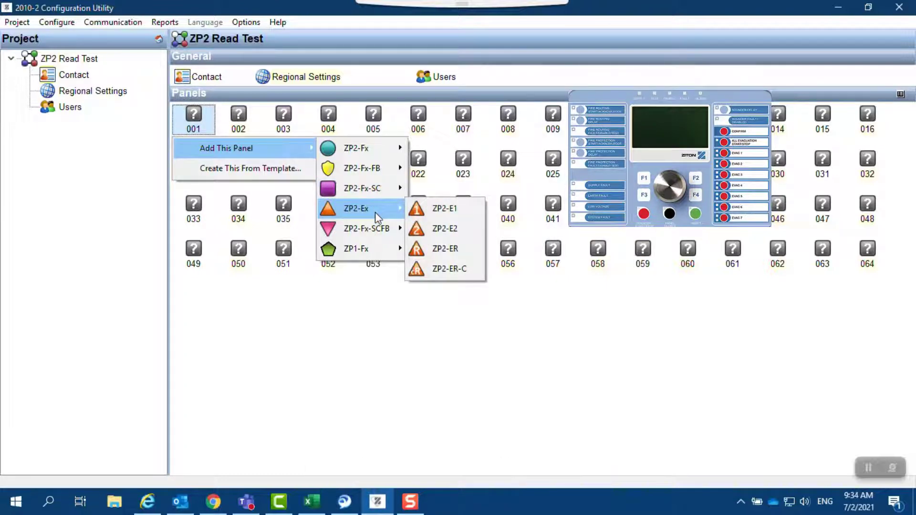
pyautogui.moveTo(377, 228)
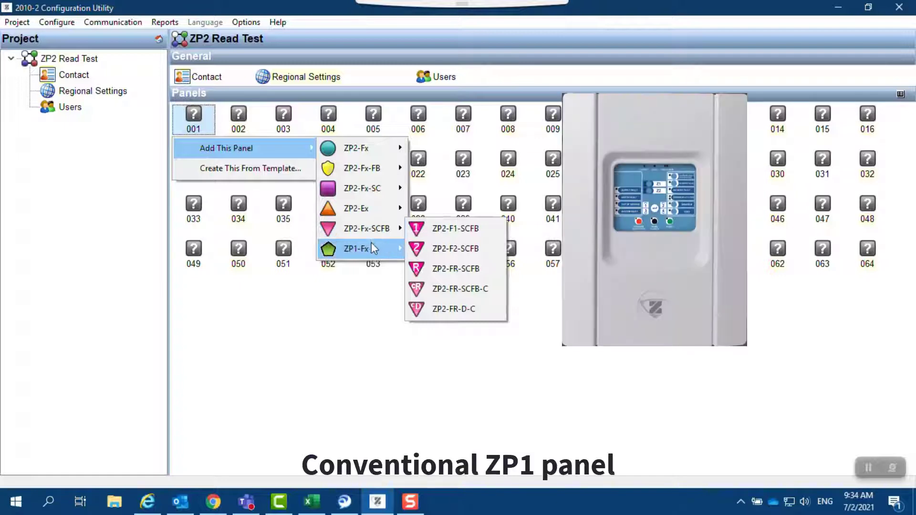
pyautogui.moveTo(375, 247)
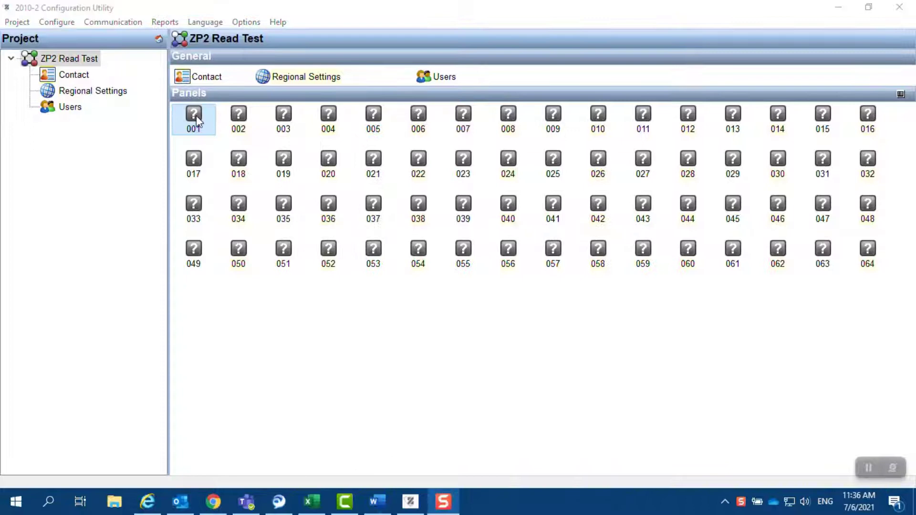
pyautogui.rightClick(196, 115)
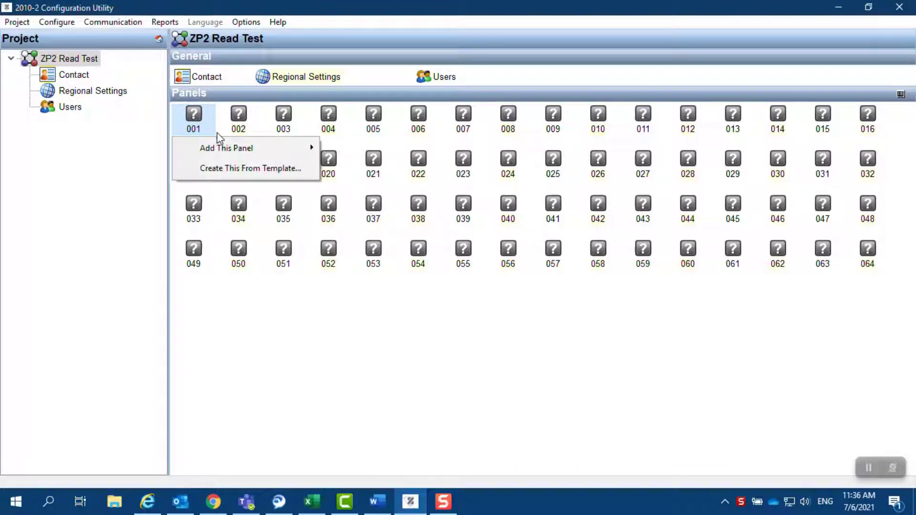
pyautogui.moveTo(223, 143)
pyautogui.moveTo(353, 149)
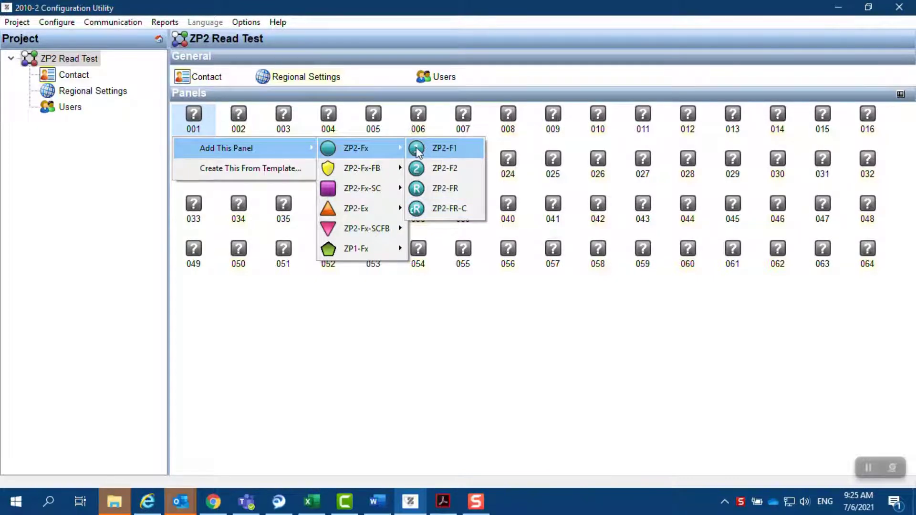
pyautogui.click(440, 172)
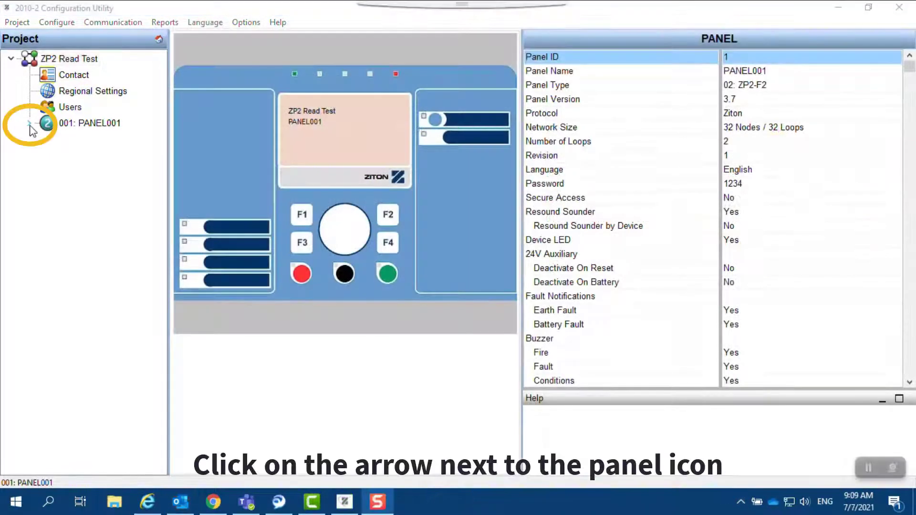
# Open the communication settings of panel 001 and connect to the panel using the USB connection method.
pyautogui.click(30, 125)
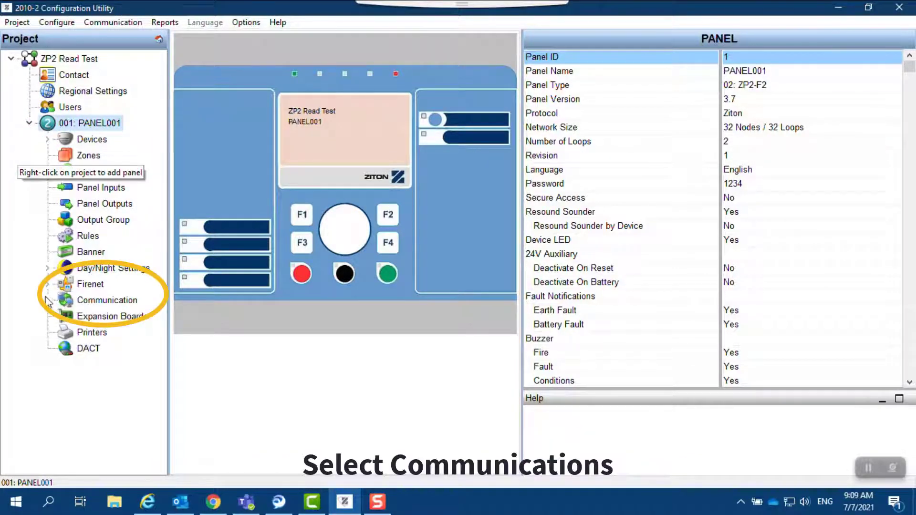
pyautogui.click(83, 300)
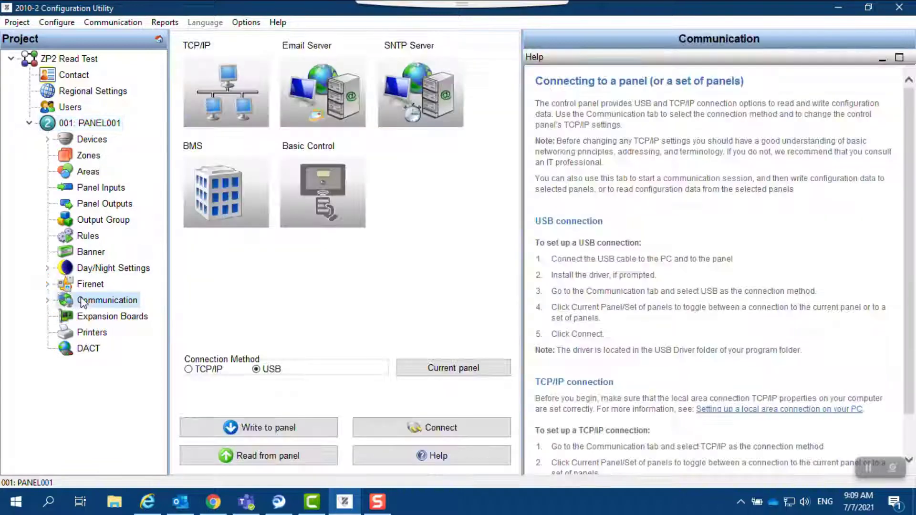
pyautogui.click(256, 370)
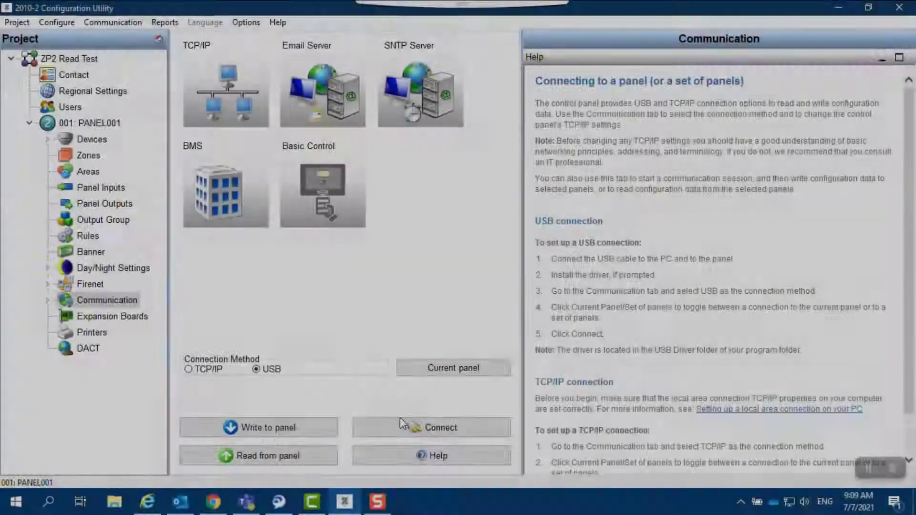
pyautogui.click(415, 427)
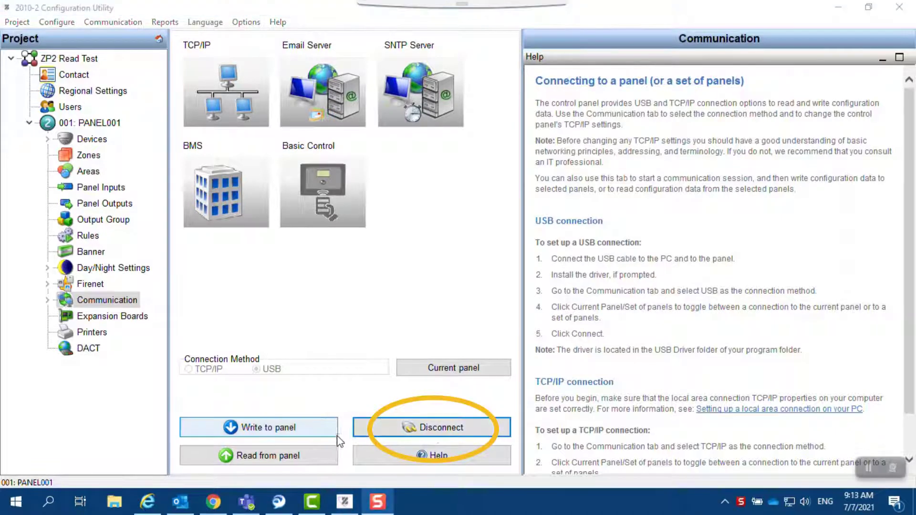
# Read the configuration from the connected panel, overwriting the existing panel file, and save the project.
pyautogui.click(324, 456)
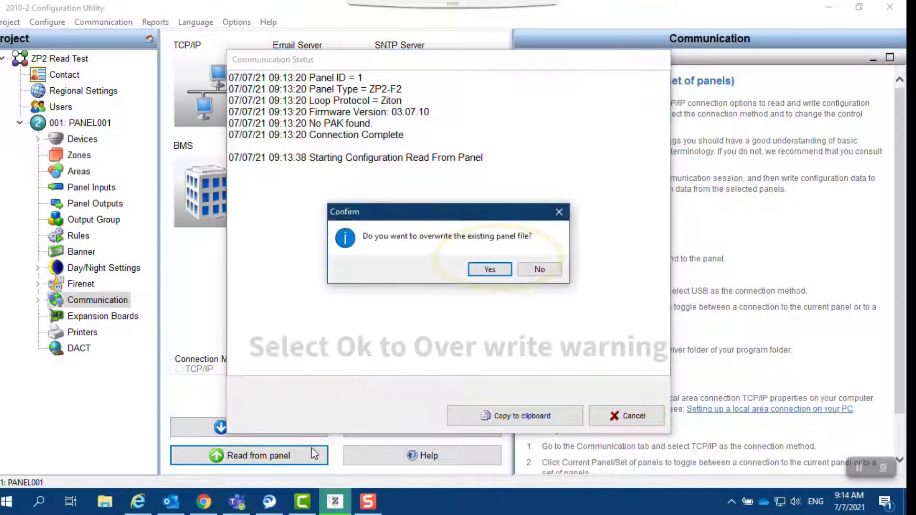
pyautogui.click(490, 270)
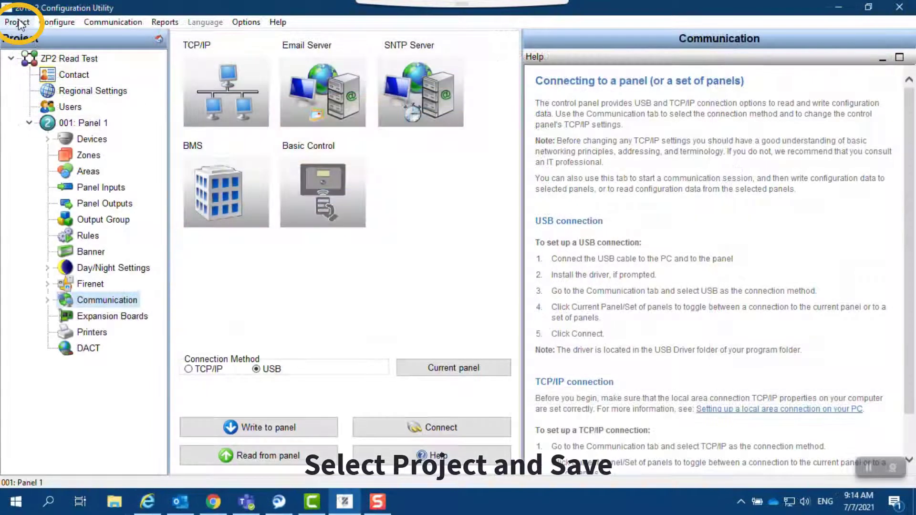
pyautogui.click(19, 24)
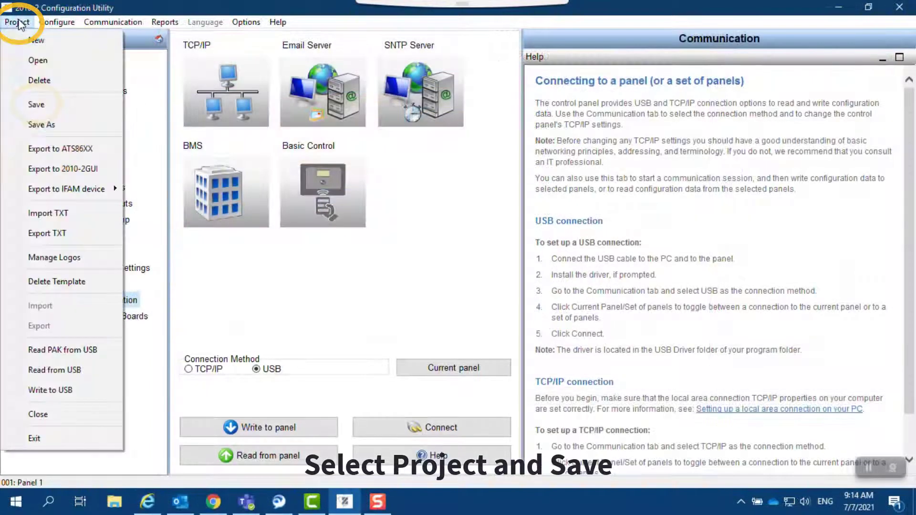
pyautogui.click(38, 104)
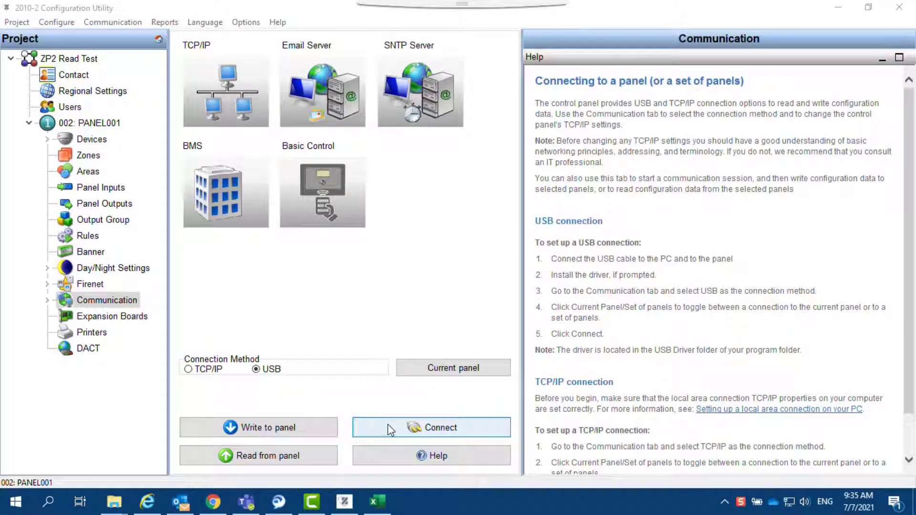
# Try to connect to panel 002 over USB and close the communication status report.
pyautogui.click(390, 428)
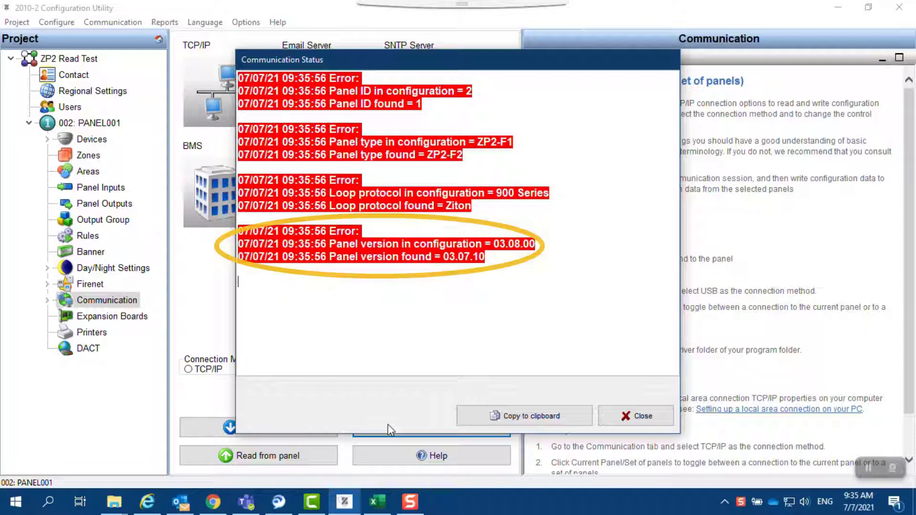
pyautogui.click(638, 424)
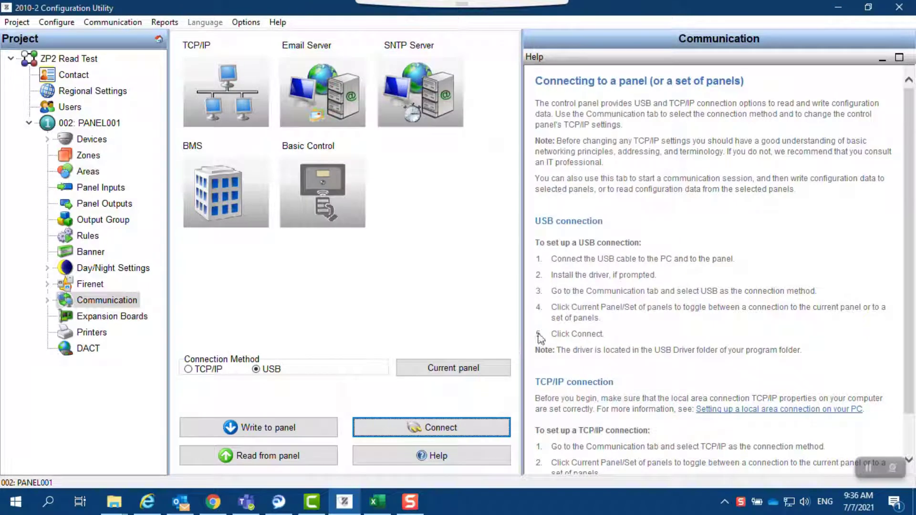
# Set the panel's ID to 1, type to ZP2-F2, version to 3.7 and protocol to Ziton, and reconnect over USB.
pyautogui.click(88, 124)
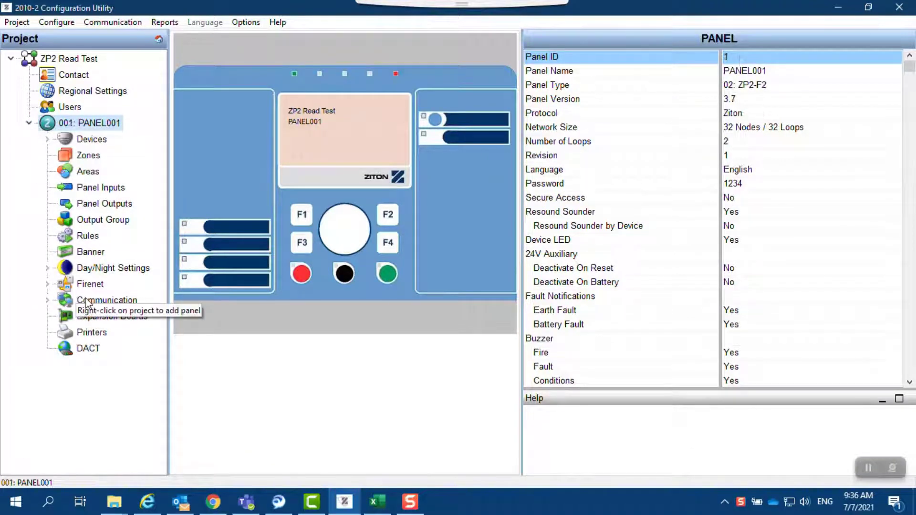
pyautogui.click(79, 296)
pyautogui.click(394, 431)
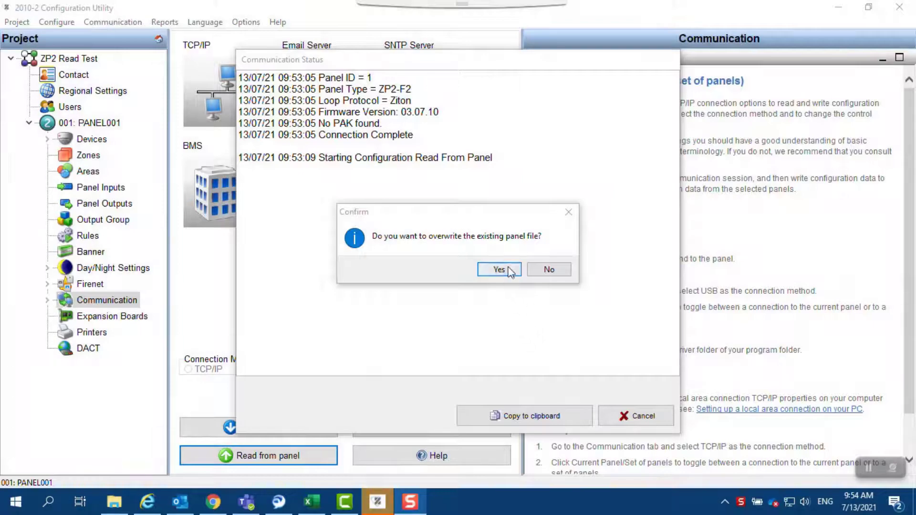
# Try to read the configuration from the panel over the existing panel file, and dismiss the error.
pyautogui.click(508, 270)
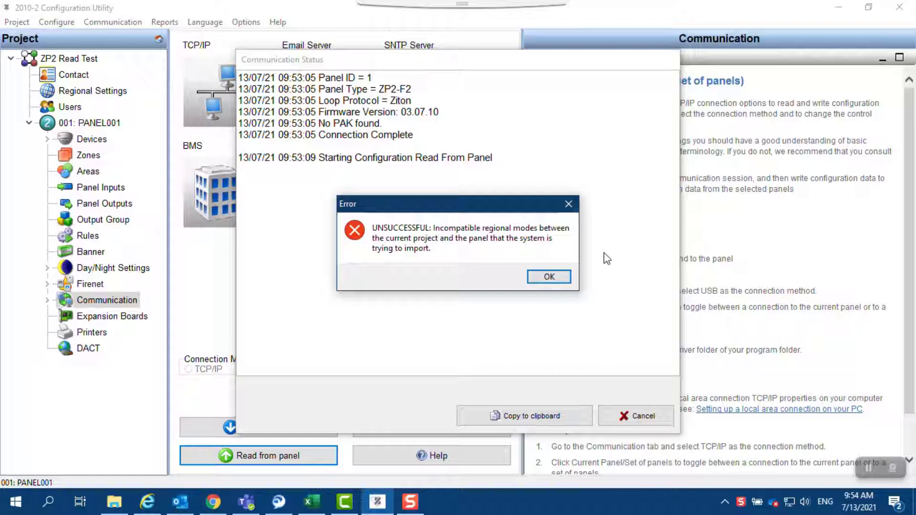
pyautogui.click(549, 277)
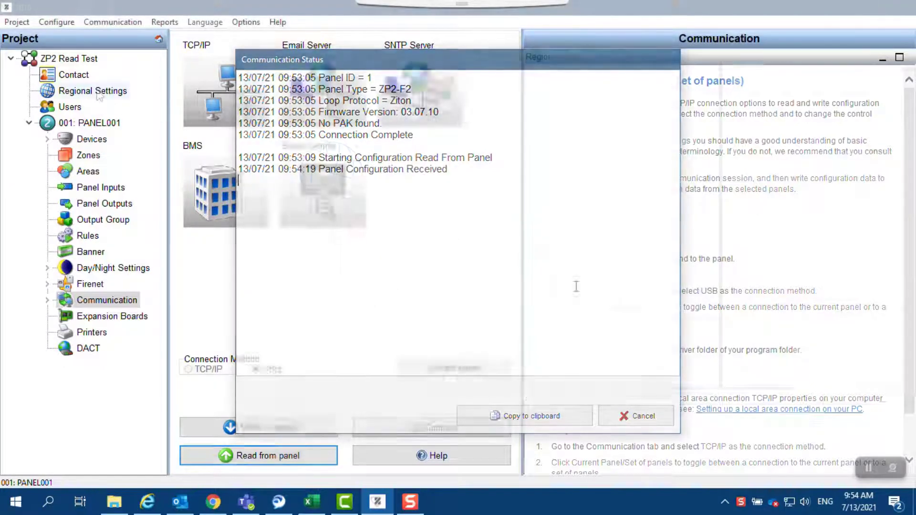
# Set the project's Regional Mode to EN 54 in the regional settings.
pyautogui.click(93, 91)
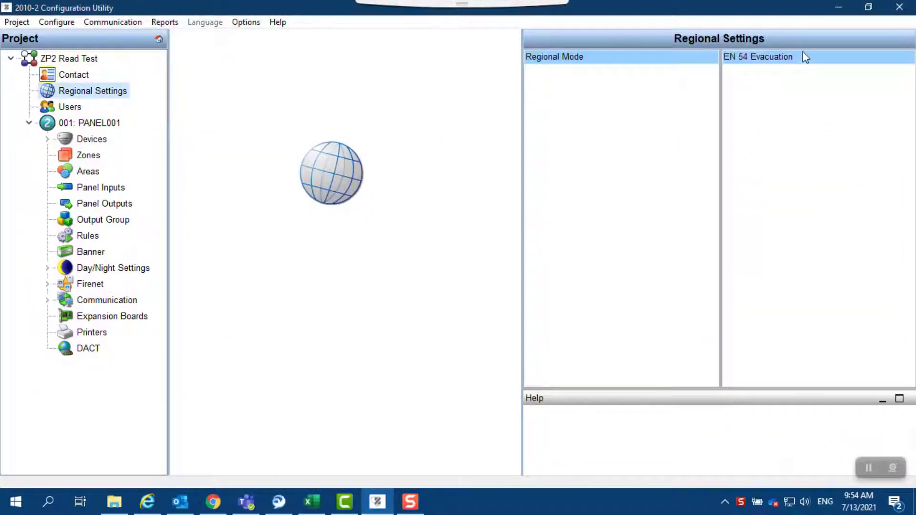
pyautogui.click(837, 59)
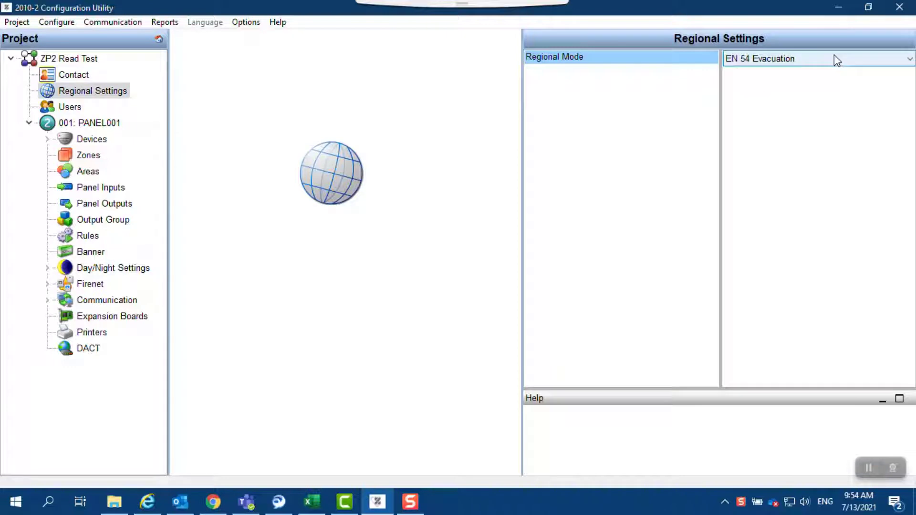
pyautogui.click(911, 61)
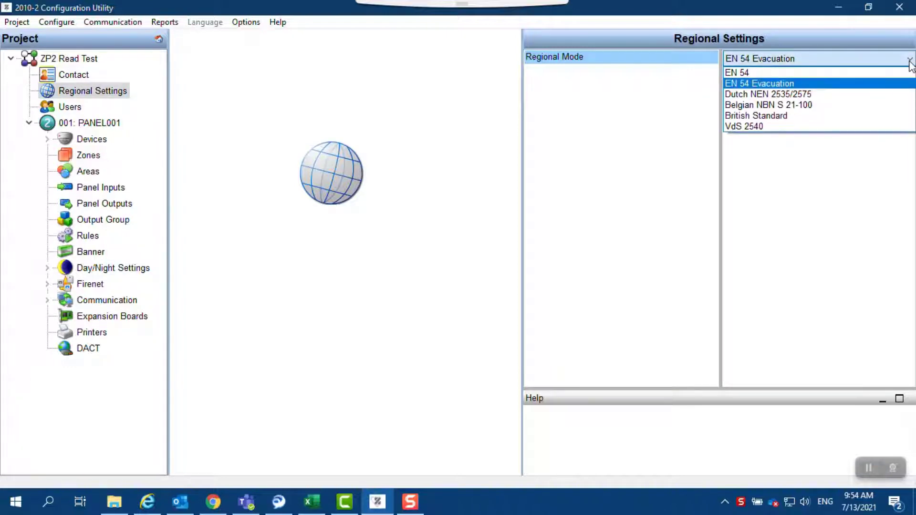
pyautogui.click(856, 72)
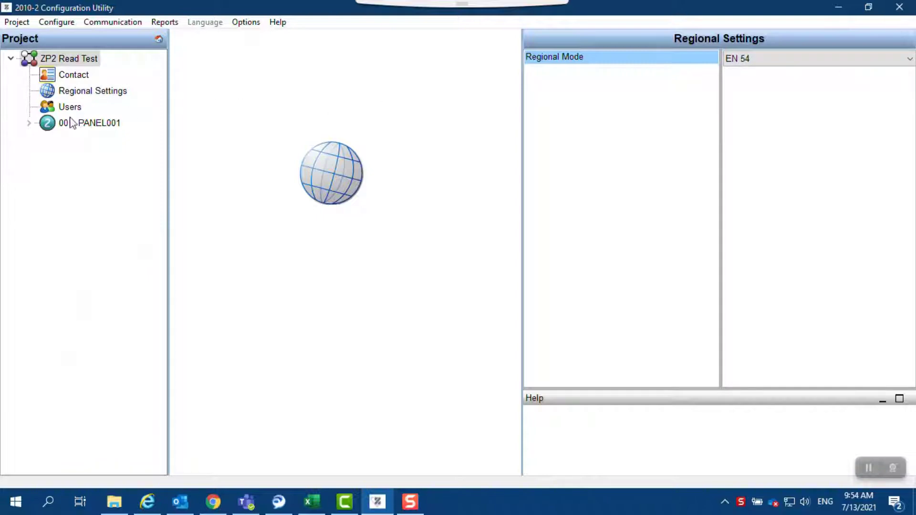
# Reconnect to panel 001 over USB and write the project configuration to it.
pyautogui.click(29, 124)
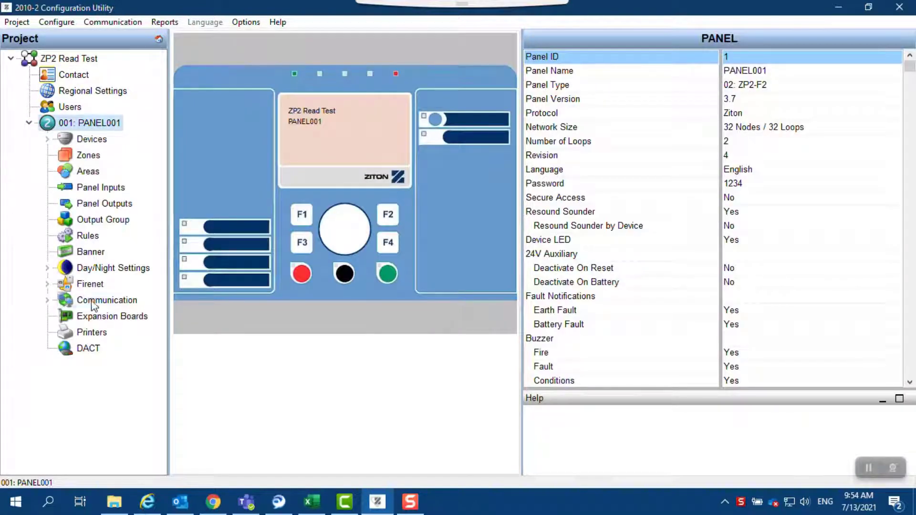
pyautogui.click(94, 306)
pyautogui.click(377, 424)
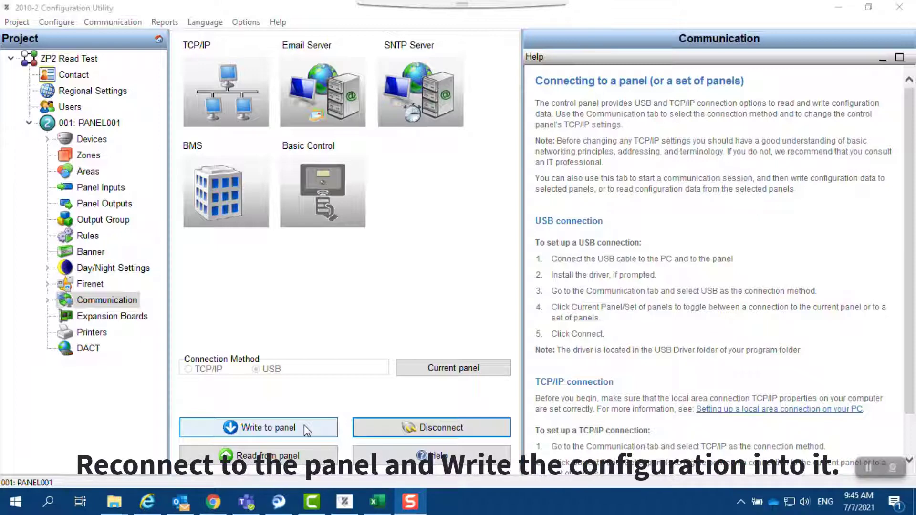
pyautogui.click(304, 426)
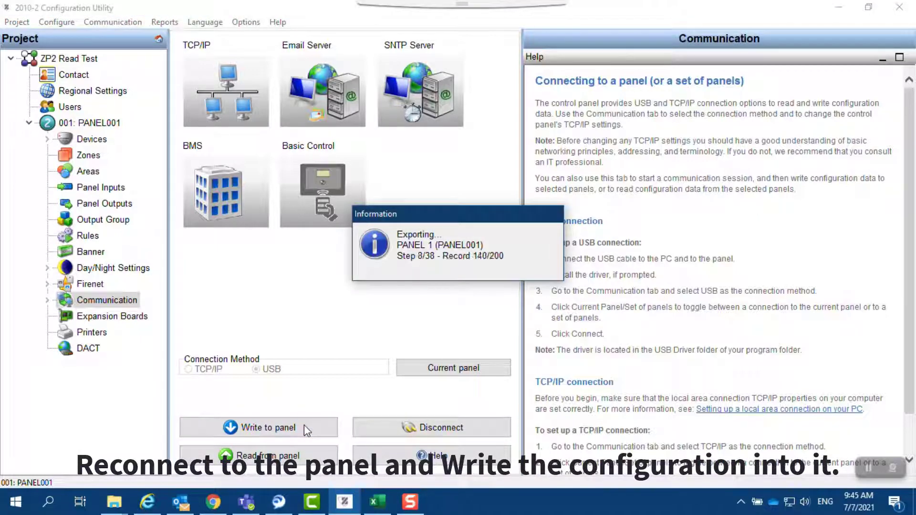